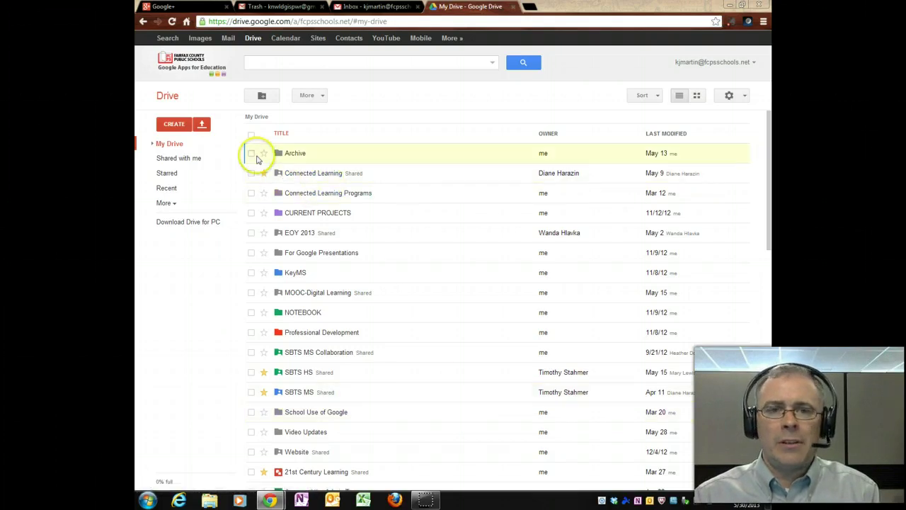
Create a new form in Google Drive and title it "Preview".
left_click(175, 124)
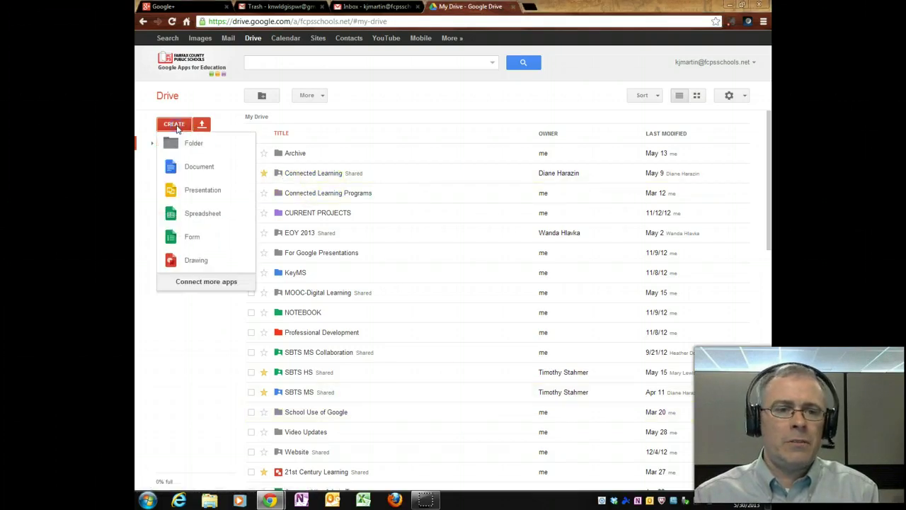
left_click(177, 237)
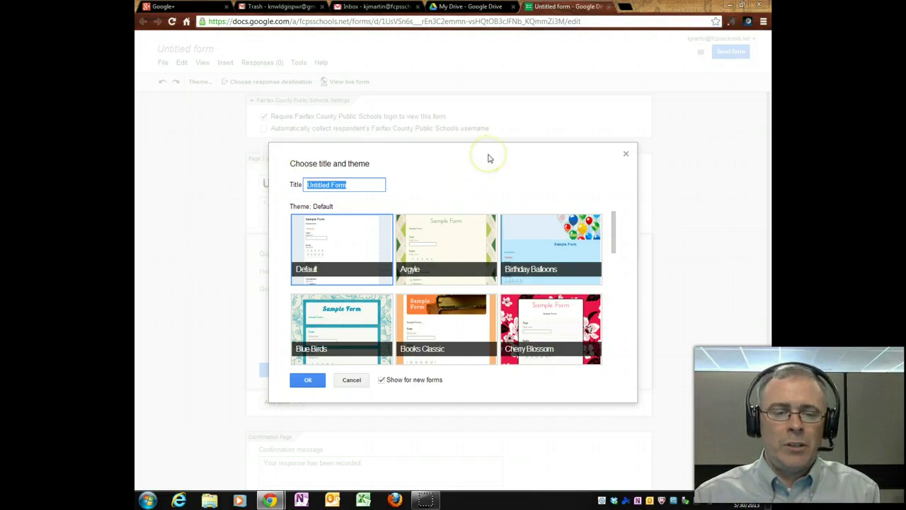
left_click_drag(337, 184, 414, 199)
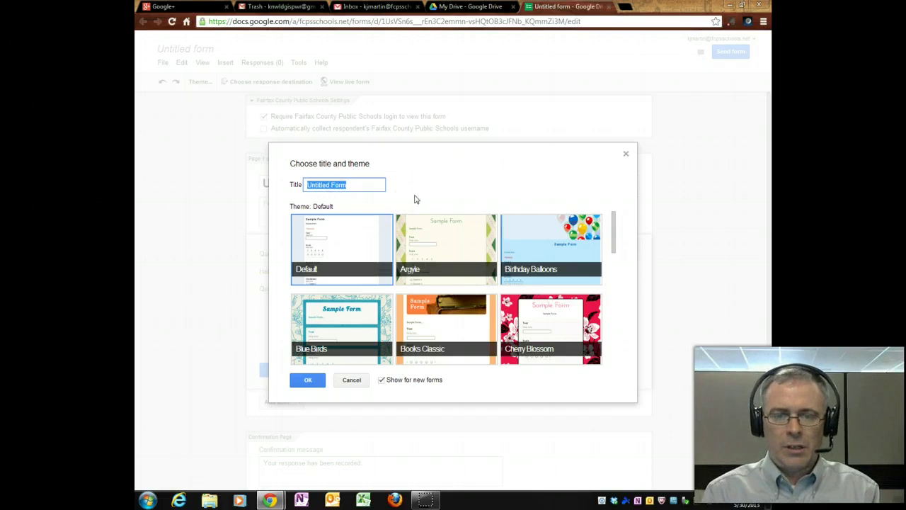
type("Preview")
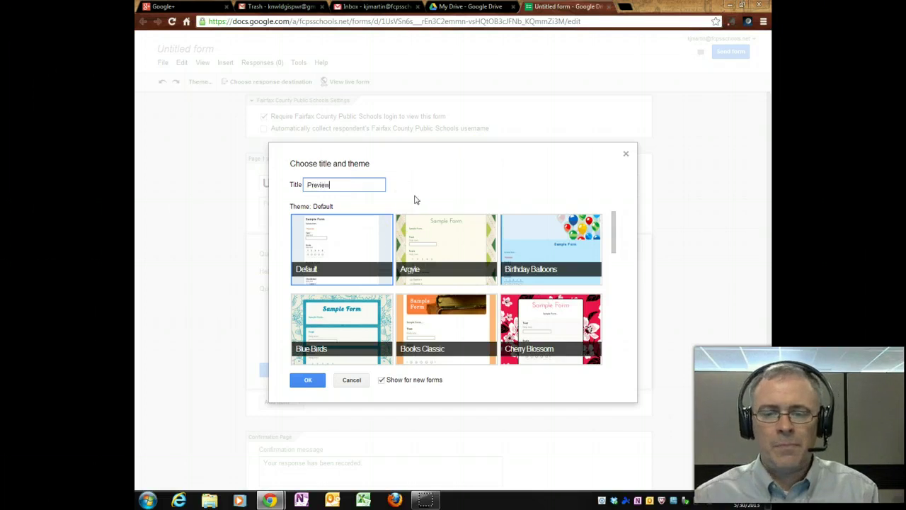
Apply the Espresso theme to the new form and confirm the title and theme settings.
left_click_drag(613, 243, 609, 356)
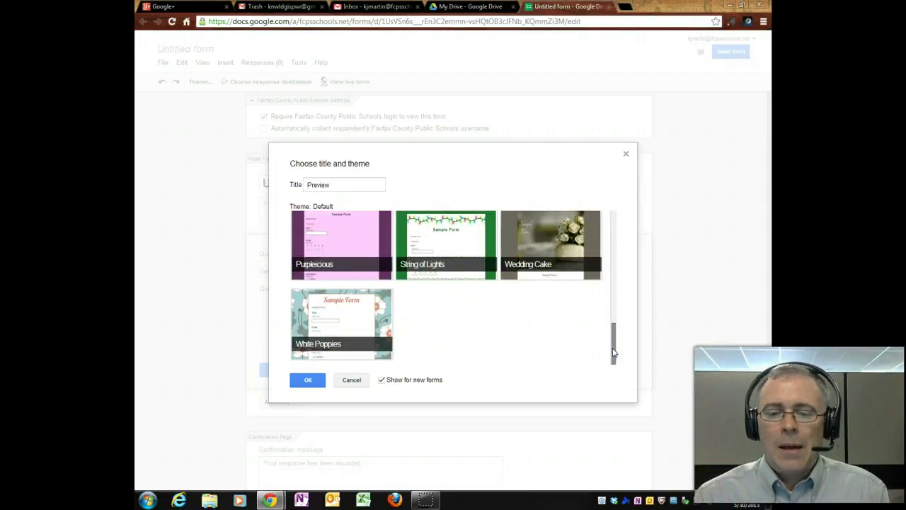
left_click(614, 268)
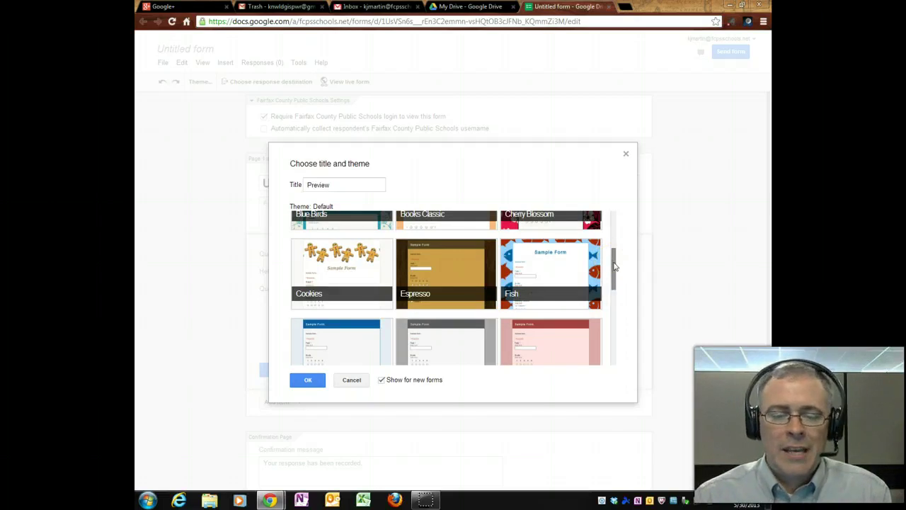
left_click(437, 276)
left_click(301, 378)
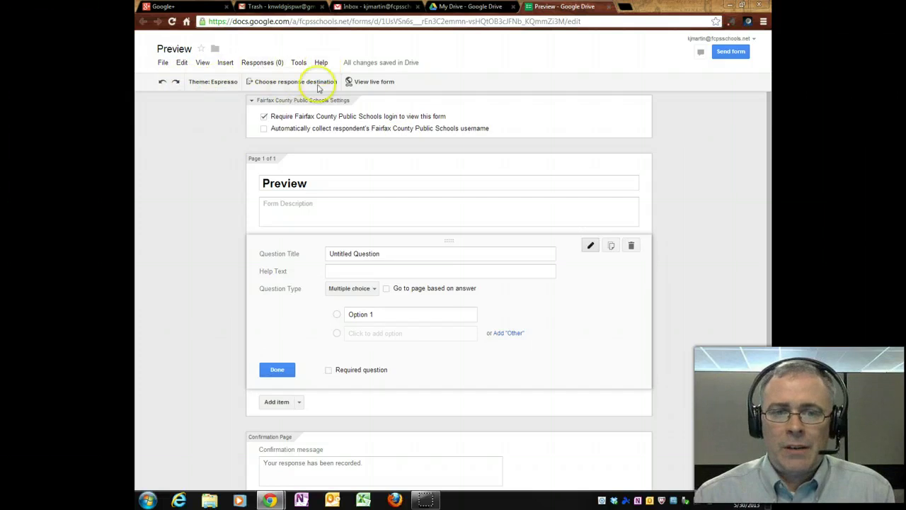
left_click(207, 81)
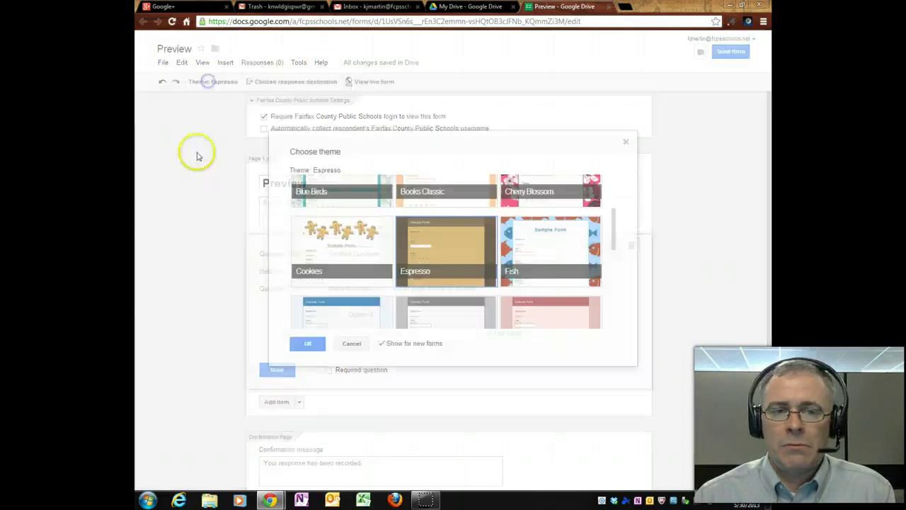
left_click(350, 344)
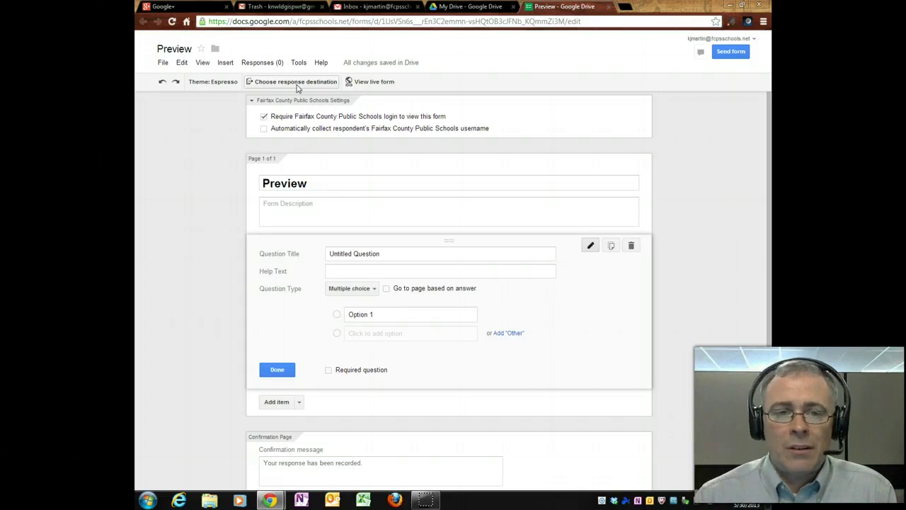
left_click(262, 63)
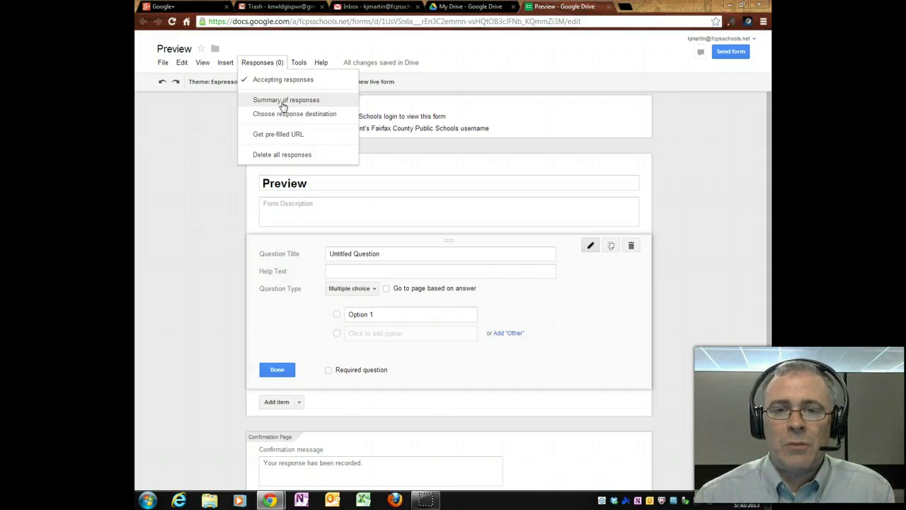
left_click(264, 62)
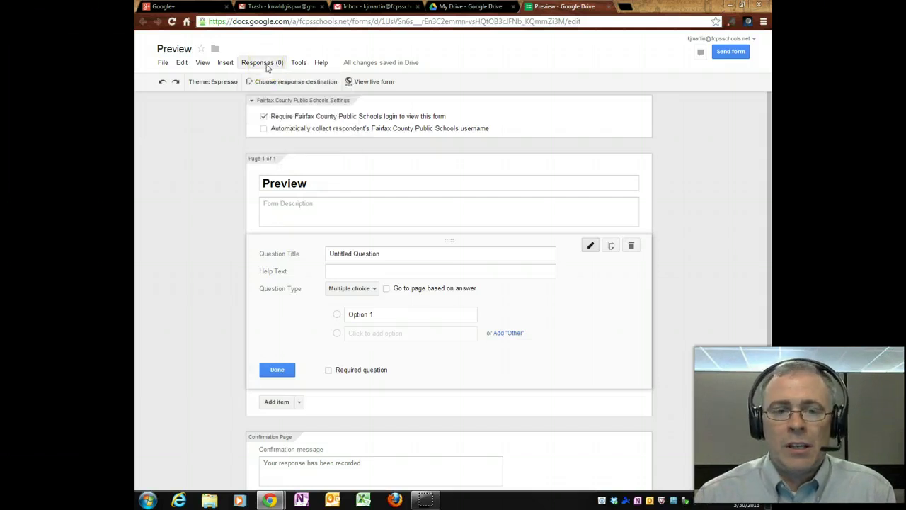
Set the form's response destination to a new spreadsheet named "Preview (Responses)".
left_click(286, 83)
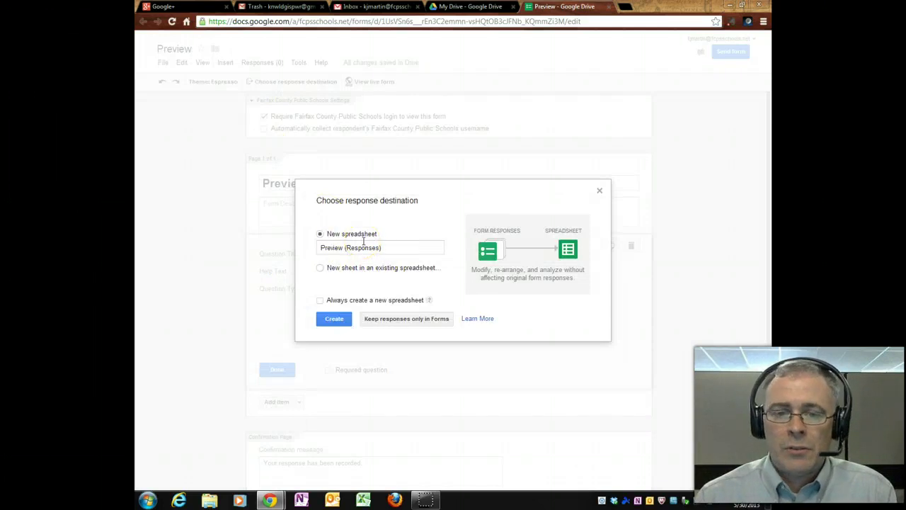
left_click(338, 263)
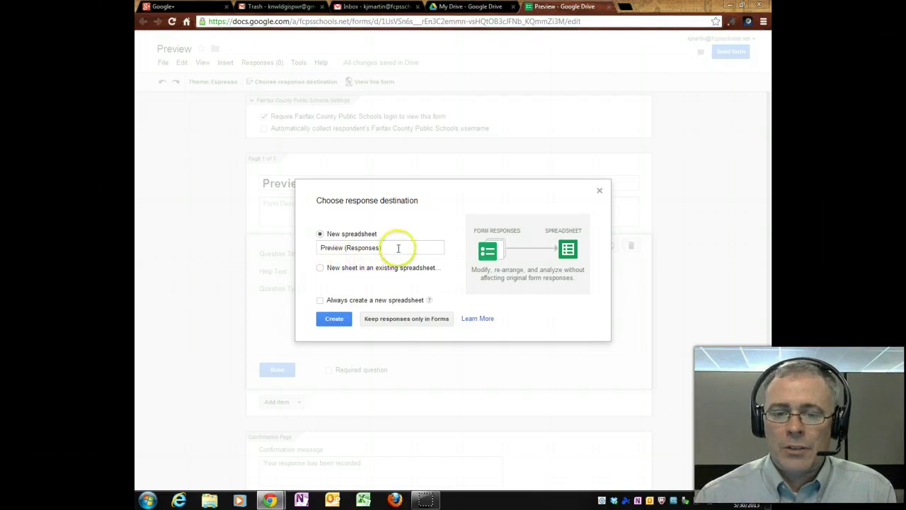
left_click_drag(397, 247, 314, 247)
left_click(324, 247)
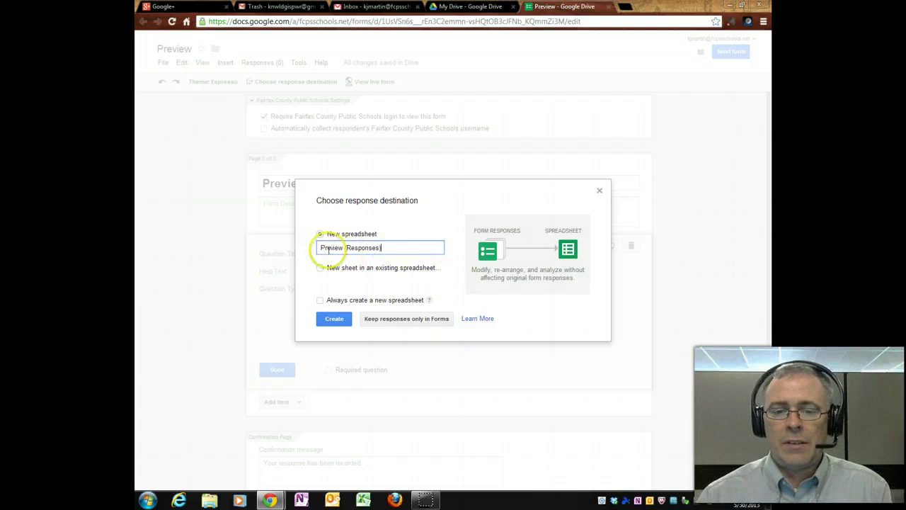
left_click(333, 319)
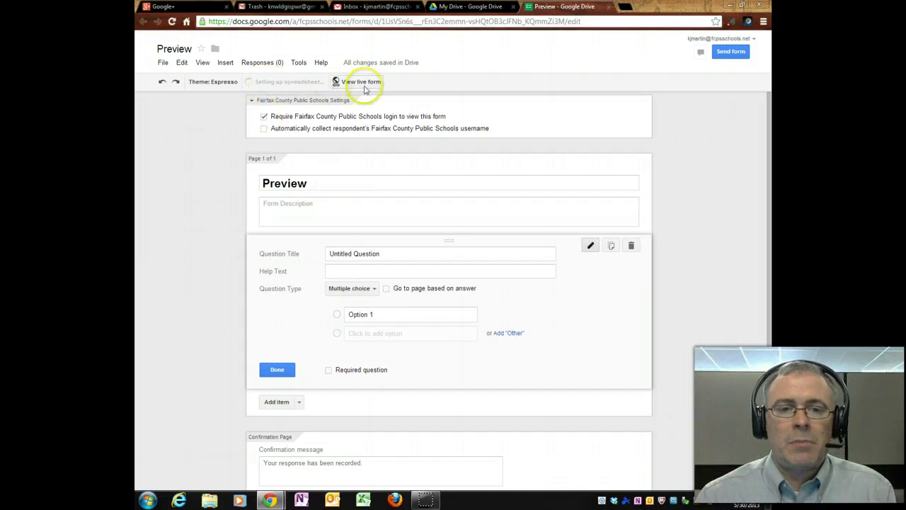
View the live version of the form, then close it to return to the form editor.
left_click(347, 82)
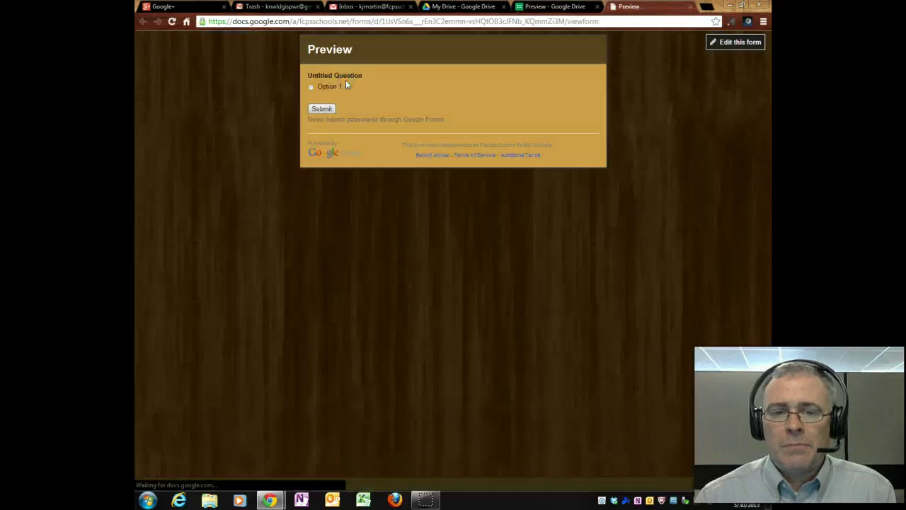
left_click(690, 7)
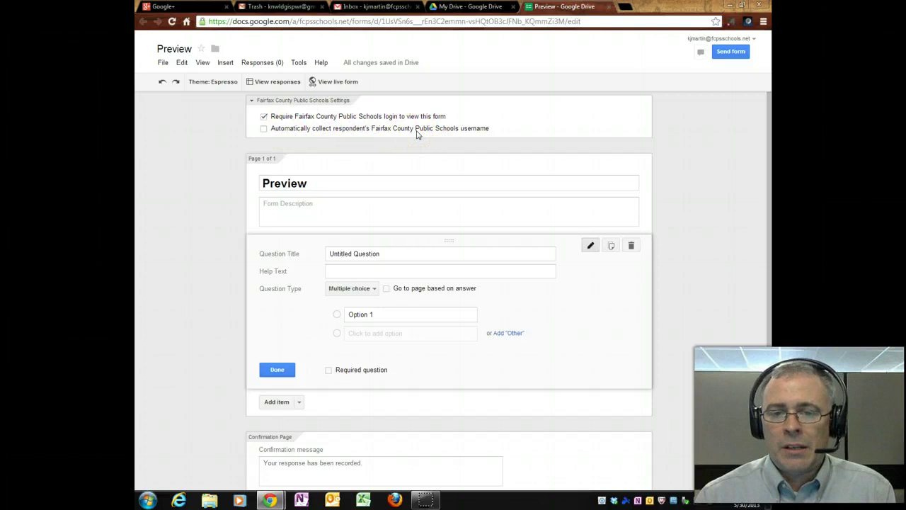
left_click(396, 176)
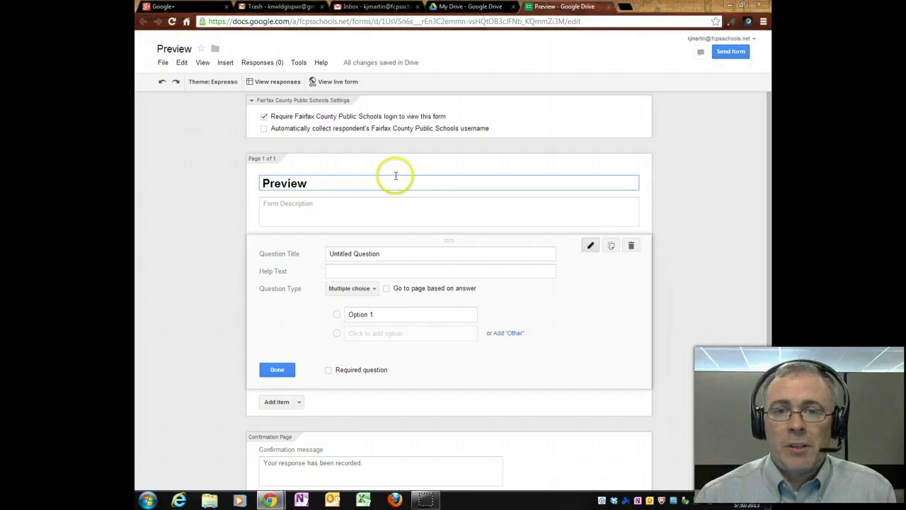
scroll(395, 174, "down", 1)
left_click(301, 133)
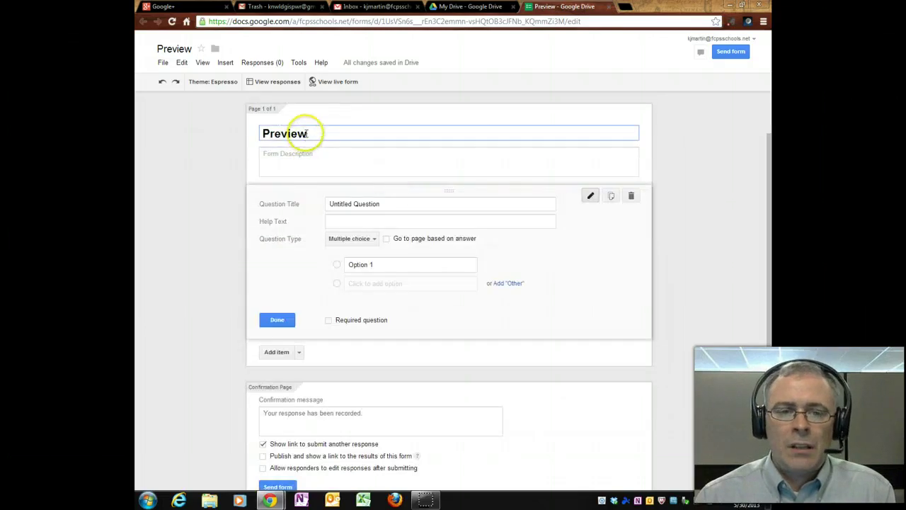
left_click(316, 155)
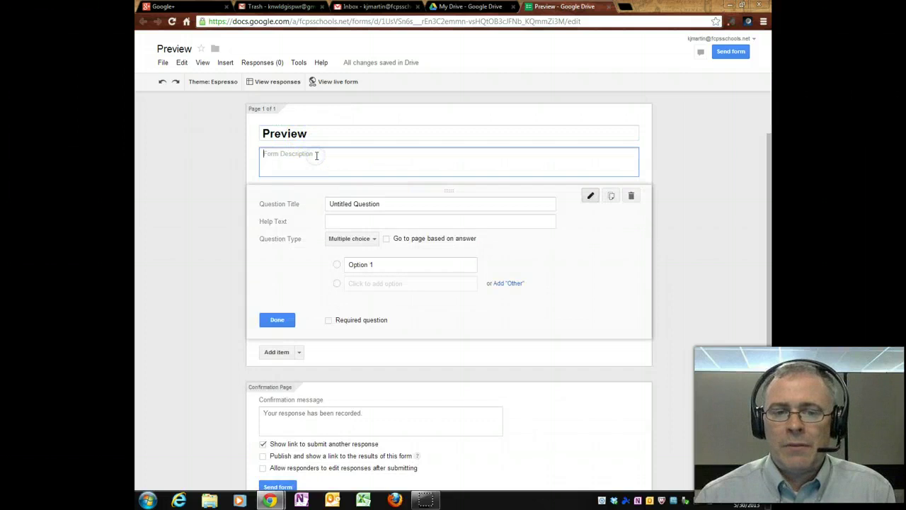
left_click(283, 222)
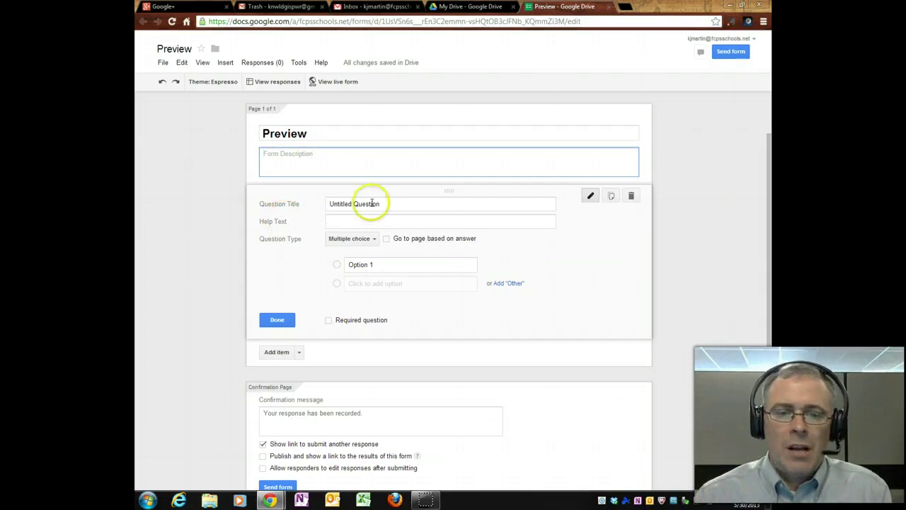
Keep the first question as multiple choice, add Option 2, Option 3 and Option 4, and finish editing it.
left_click(350, 240)
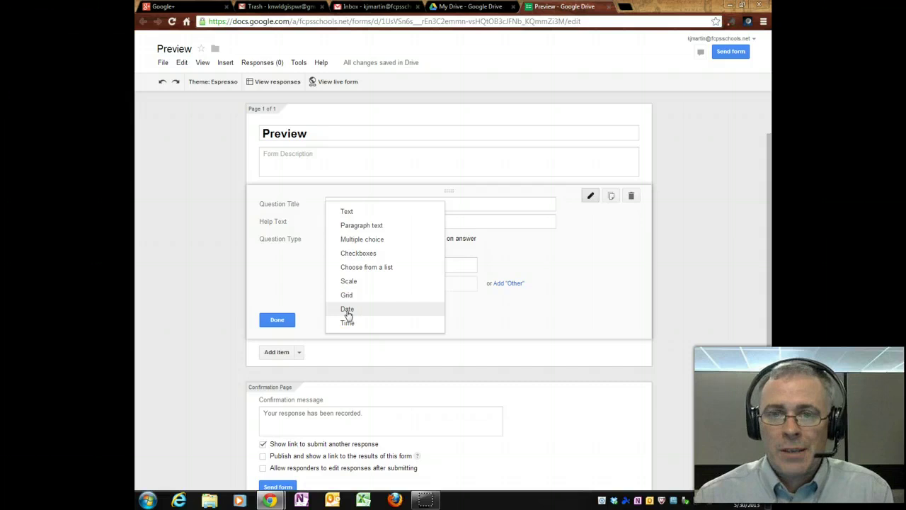
left_click(358, 240)
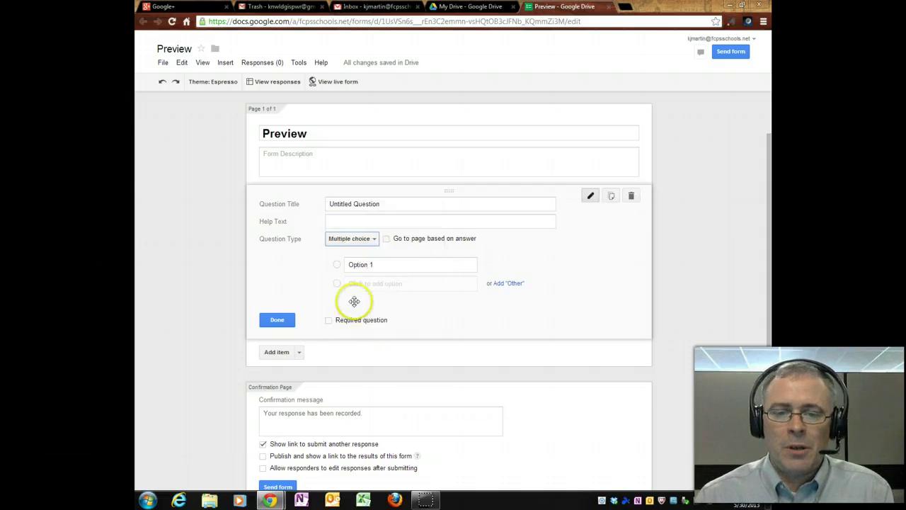
left_click(365, 283)
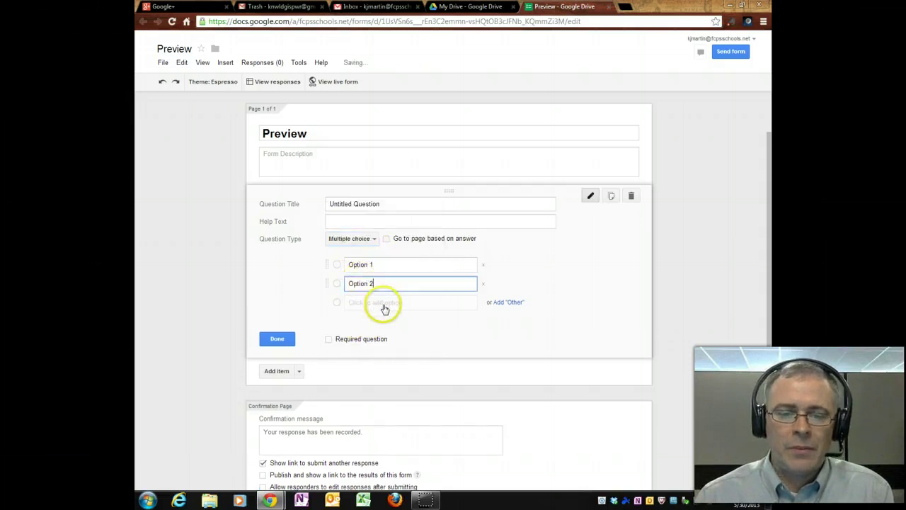
left_click(382, 303)
left_click(386, 322)
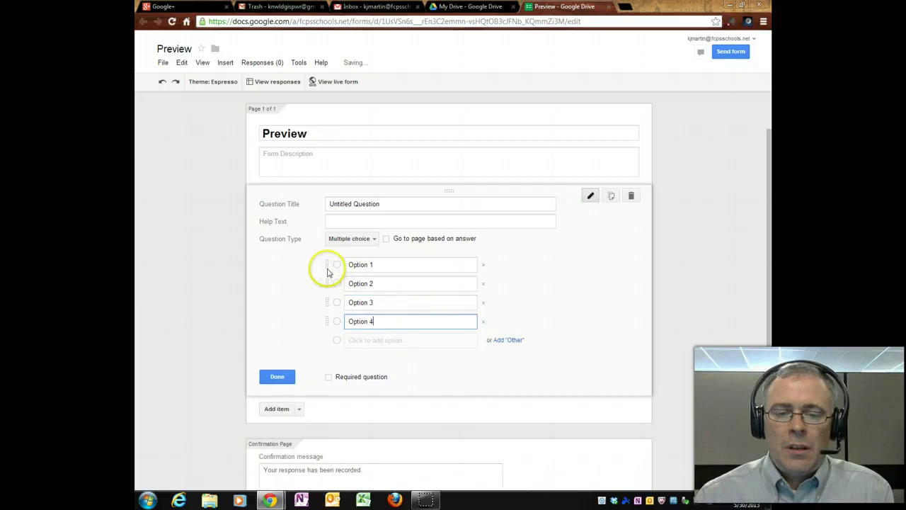
left_click_drag(325, 288, 325, 259)
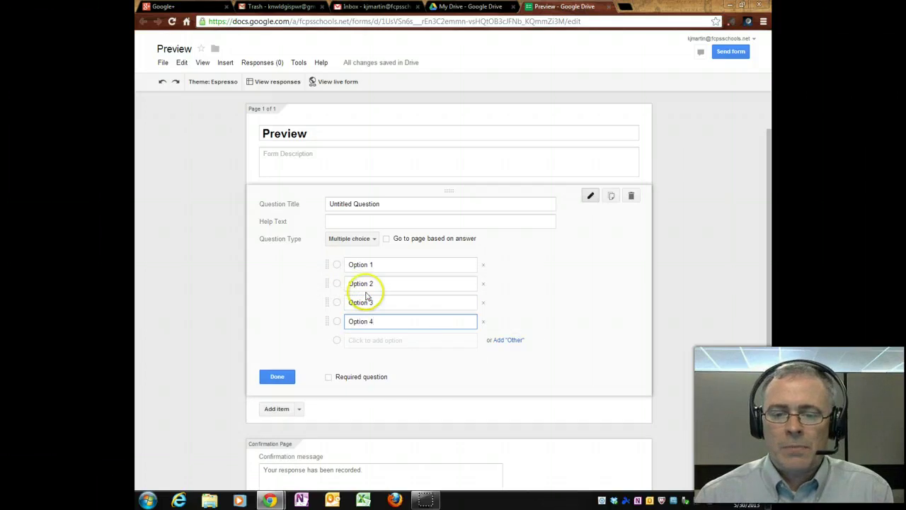
left_click(275, 378)
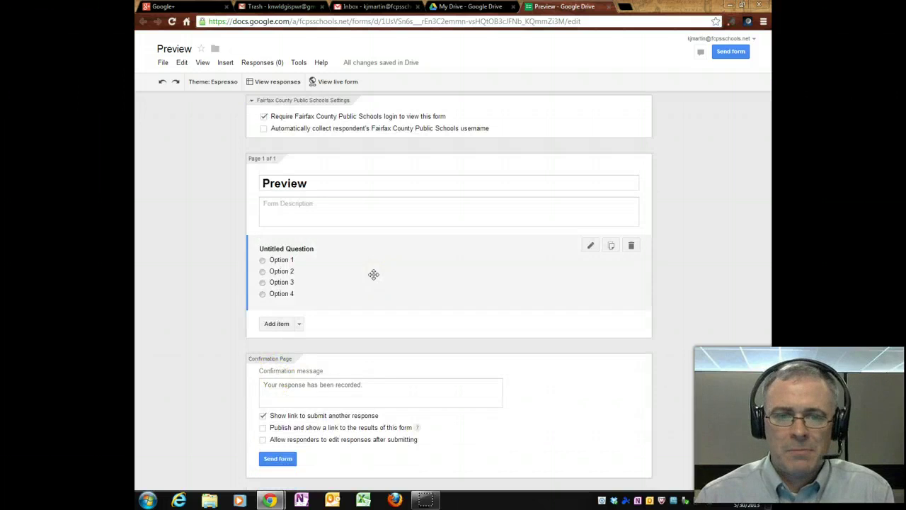
Add an image item below the question, searching Google images for "usa map" and inserting the US rivers and lakes map.
left_click(298, 323)
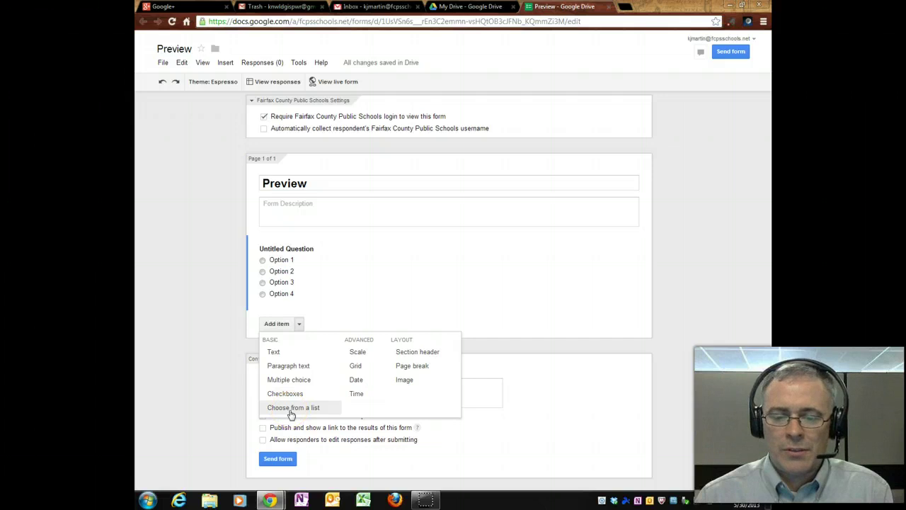
left_click(405, 380)
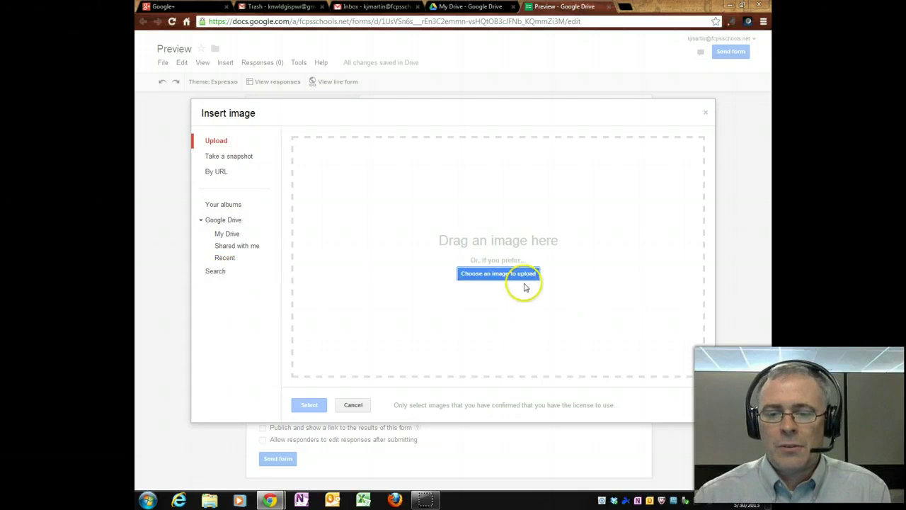
left_click(220, 273)
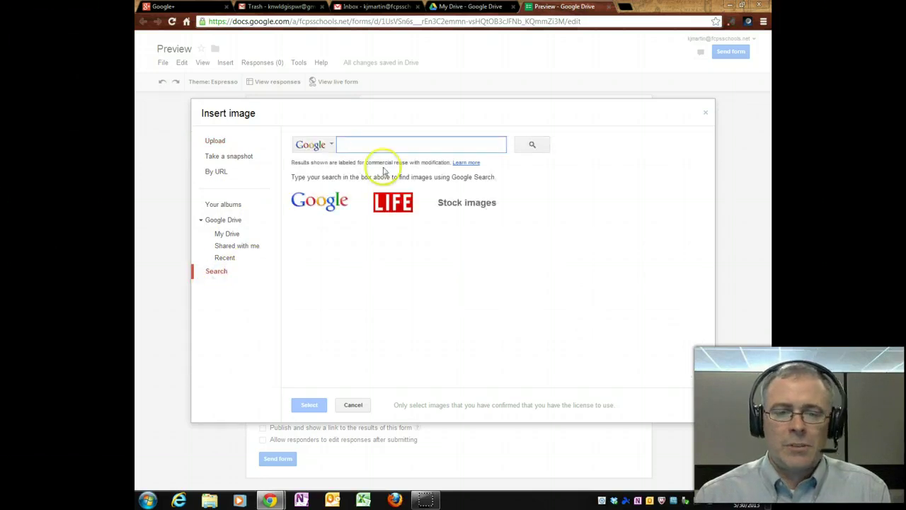
left_click(379, 146)
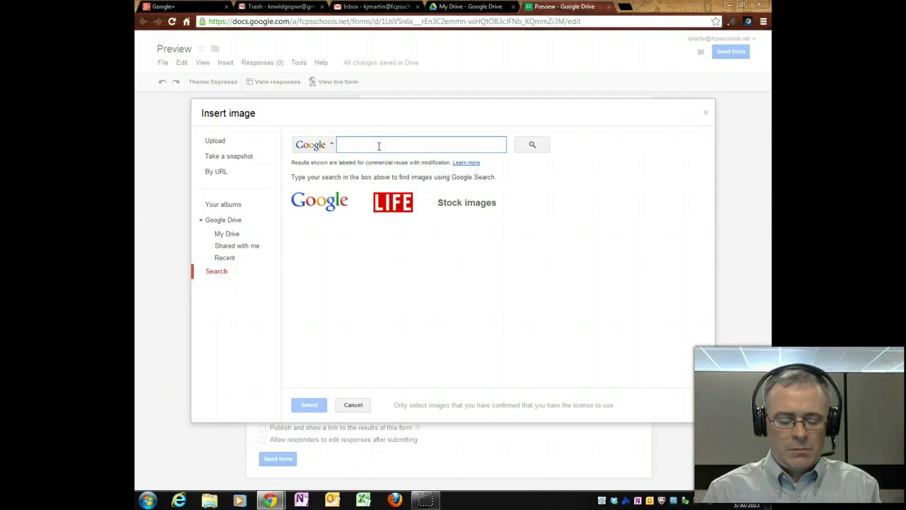
type("usa map")
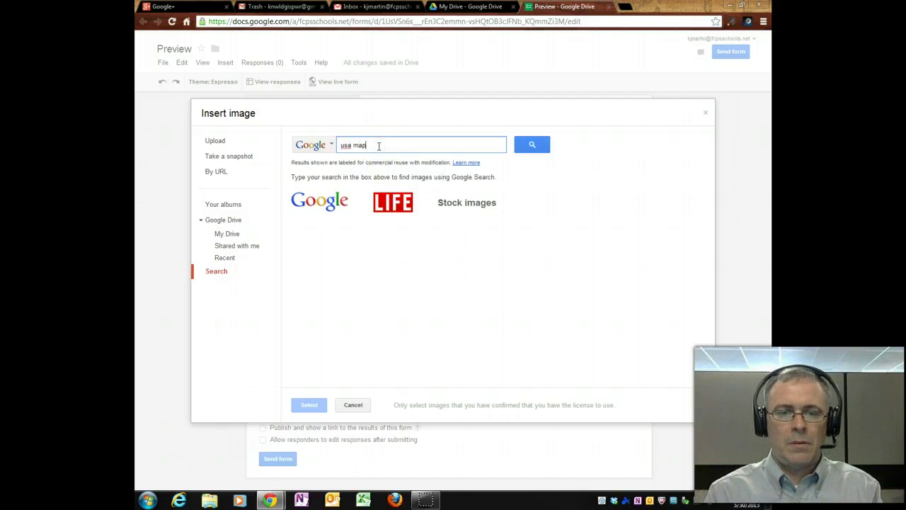
left_click(543, 143)
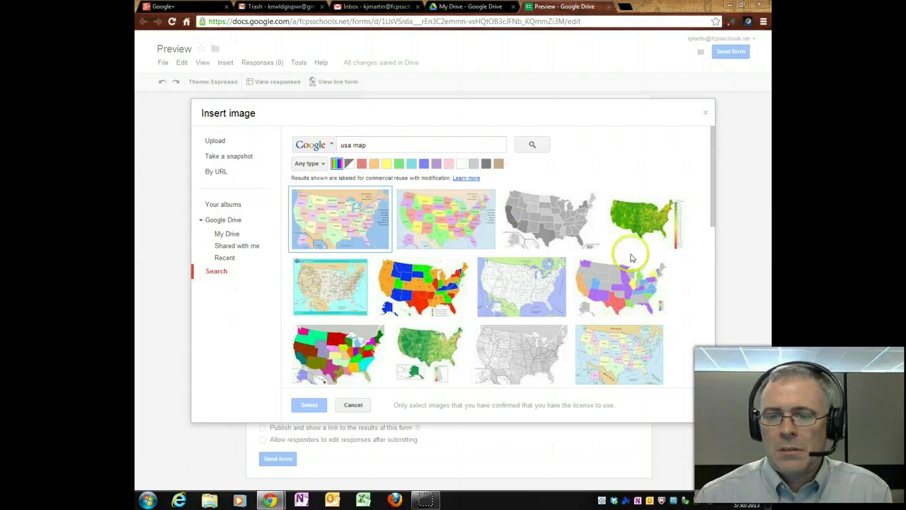
left_click(506, 285)
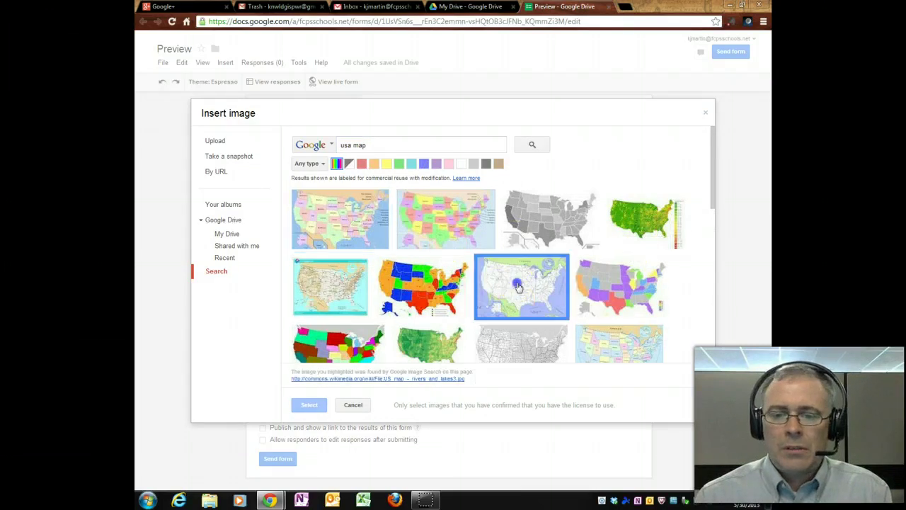
left_click(309, 404)
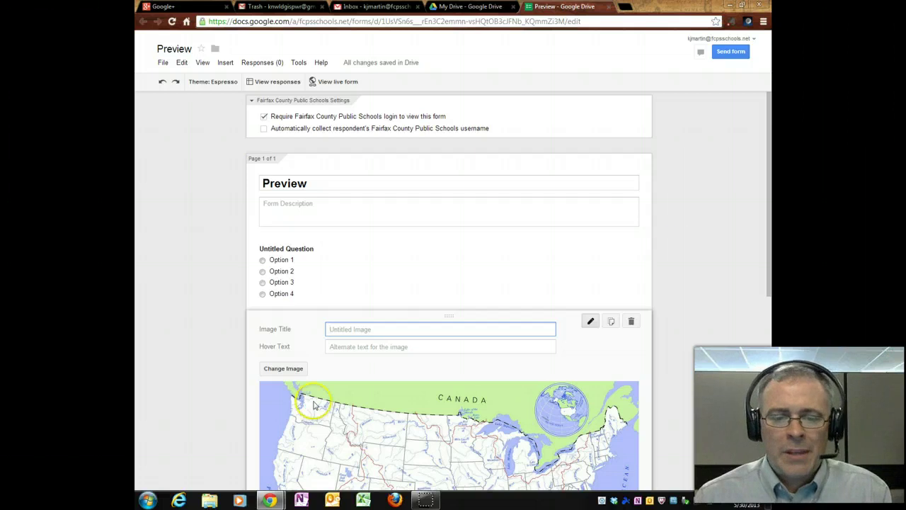
Shrink the USA map image slightly from its lower-right corner, leave its title and hover text blank, and finish editing the item.
left_click_drag(766, 206, 770, 294)
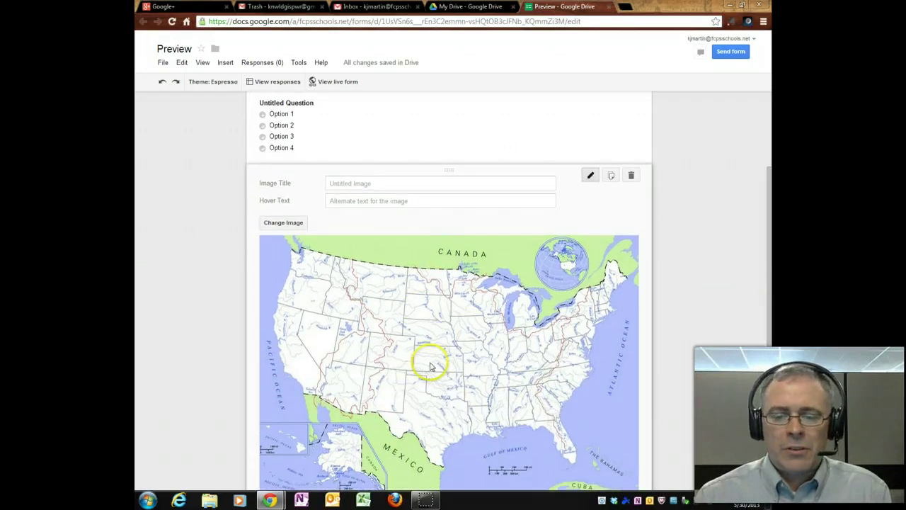
left_click(369, 184)
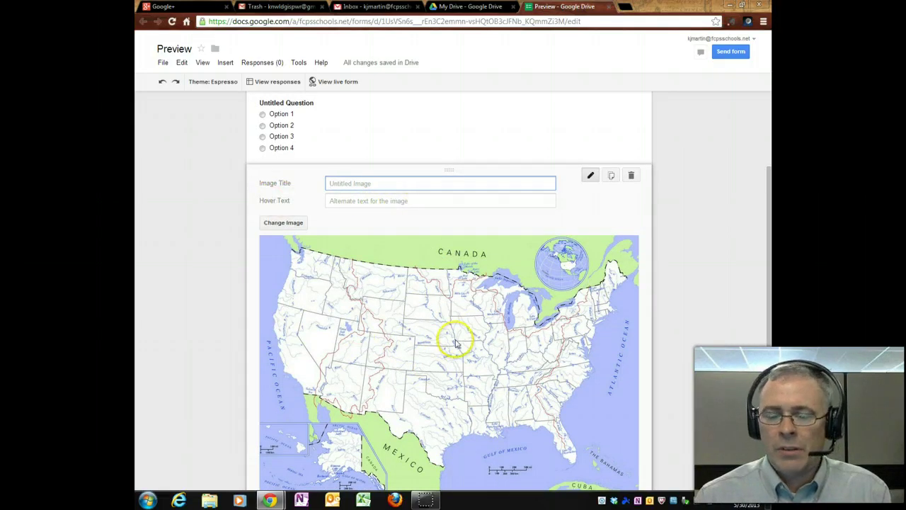
left_click_drag(768, 258, 763, 289)
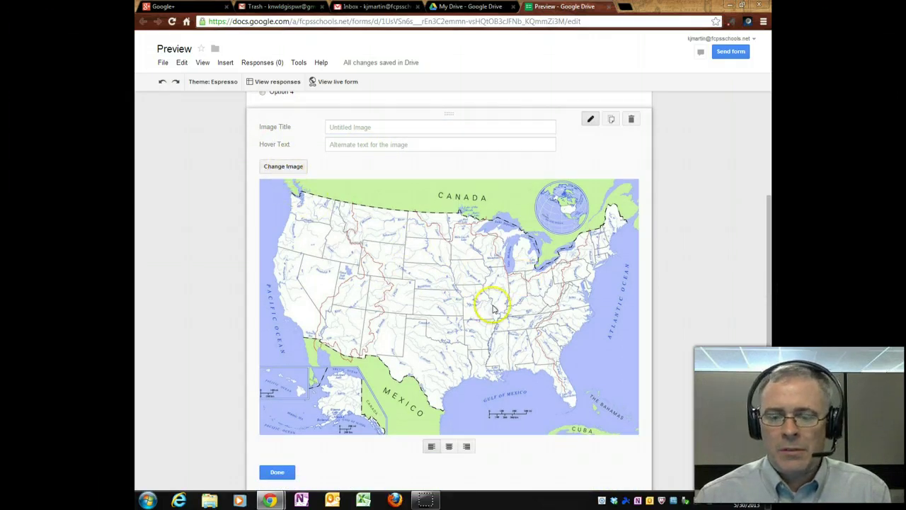
left_click(494, 307)
mouse_move(636, 433)
left_mouse_down()
mouse_move(579, 387)
mouse_move(639, 428)
left_mouse_up()
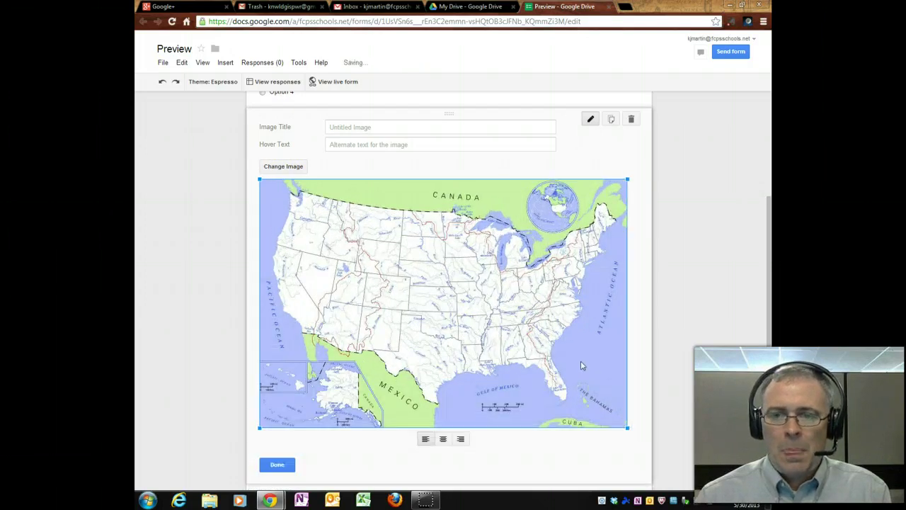
left_click(278, 465)
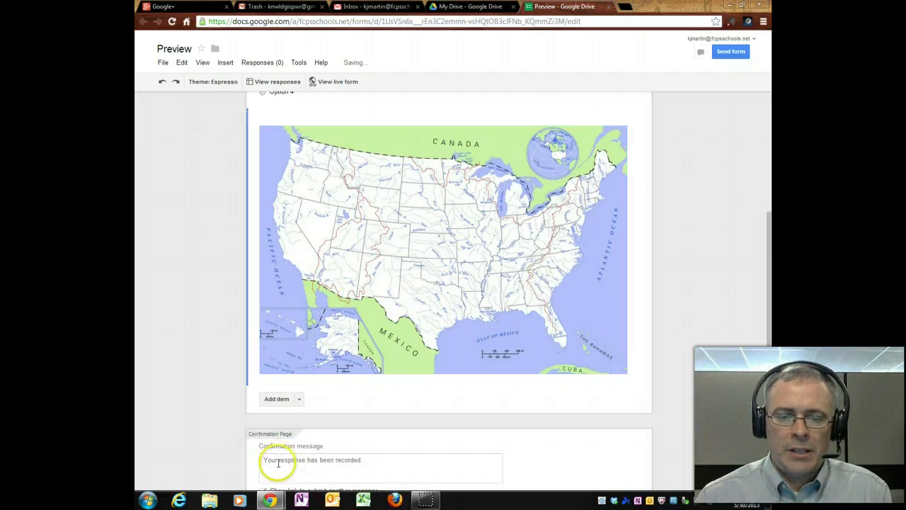
Move the USA map image above the multiple-choice question in the form.
left_click_drag(769, 327, 755, 247)
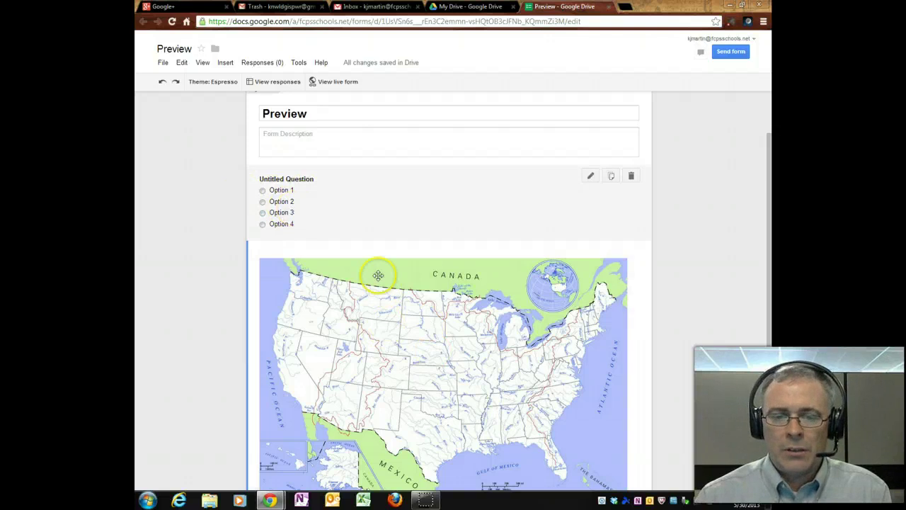
left_click_drag(418, 356, 422, 283)
scroll(722, 266, "down", 5)
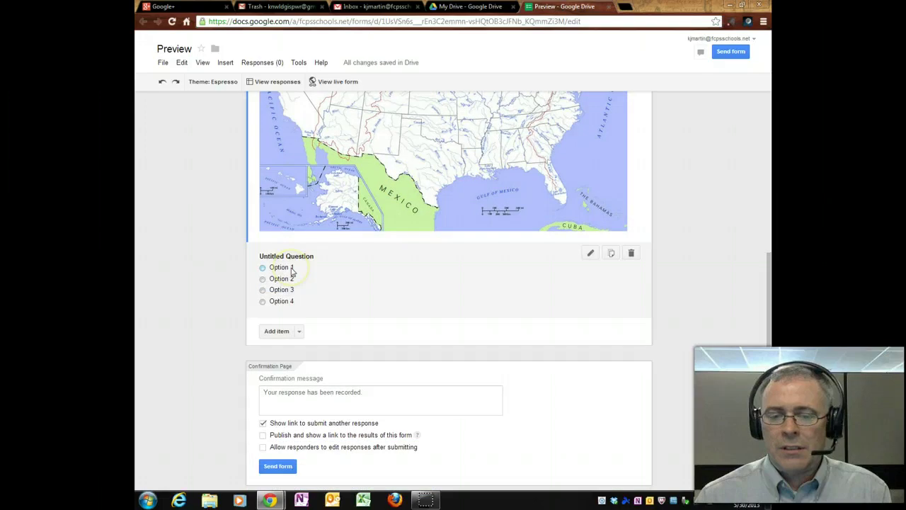
View the live form with the rearranged map and question, close it, and look over the form in the editor.
left_click(338, 82)
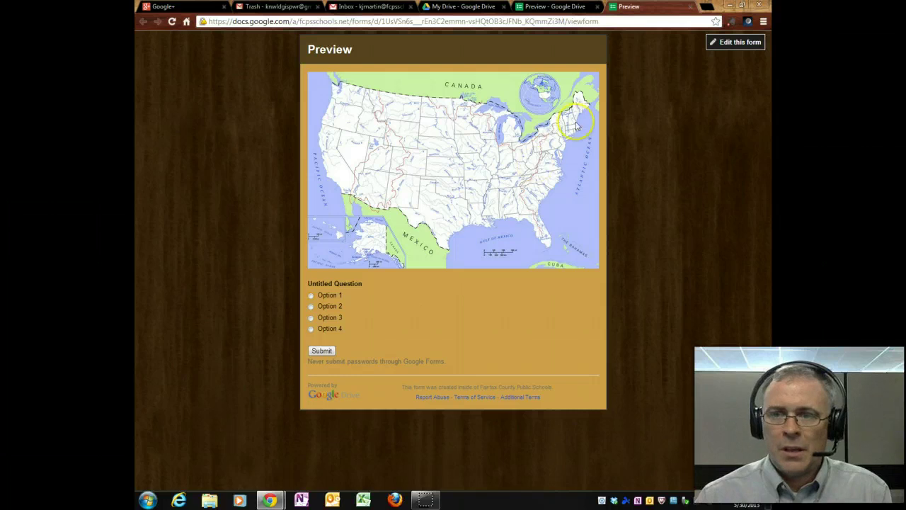
left_click(691, 7)
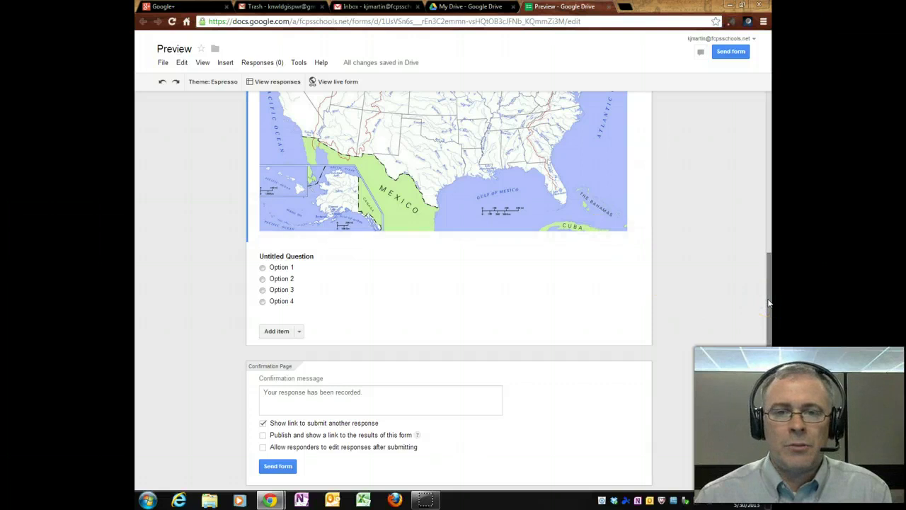
left_click_drag(769, 303, 767, 282)
left_click_drag(766, 218, 764, 357)
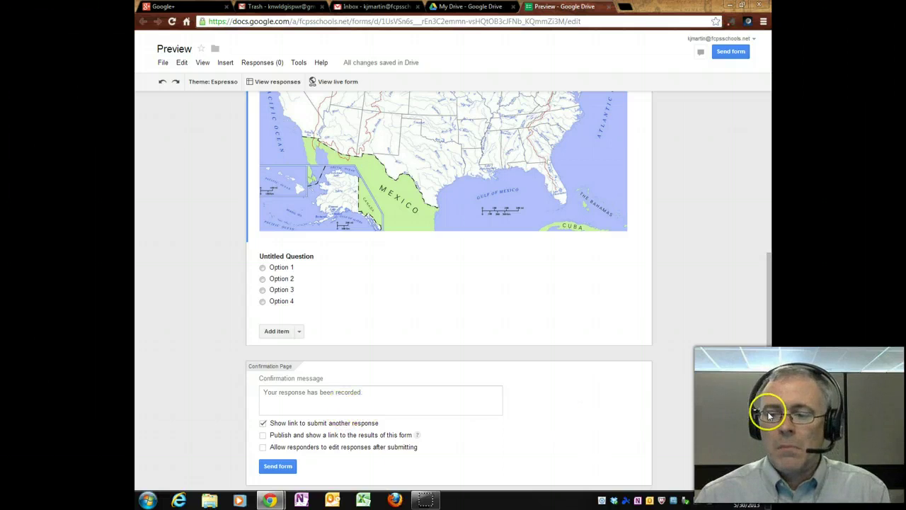
left_click_drag(769, 311, 765, 205)
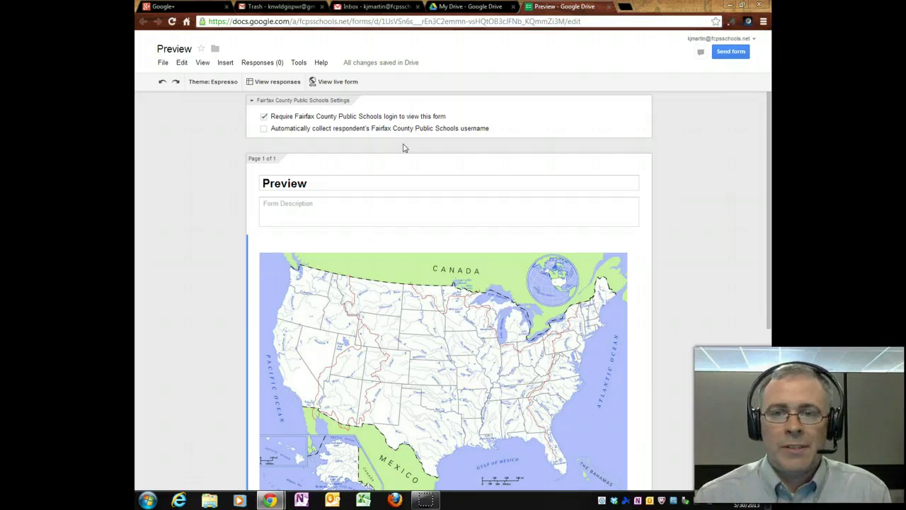
Close the form editor, search Drive for "previ" and open the Preview form from the suggestions.
left_click(610, 9)
left_click(289, 59)
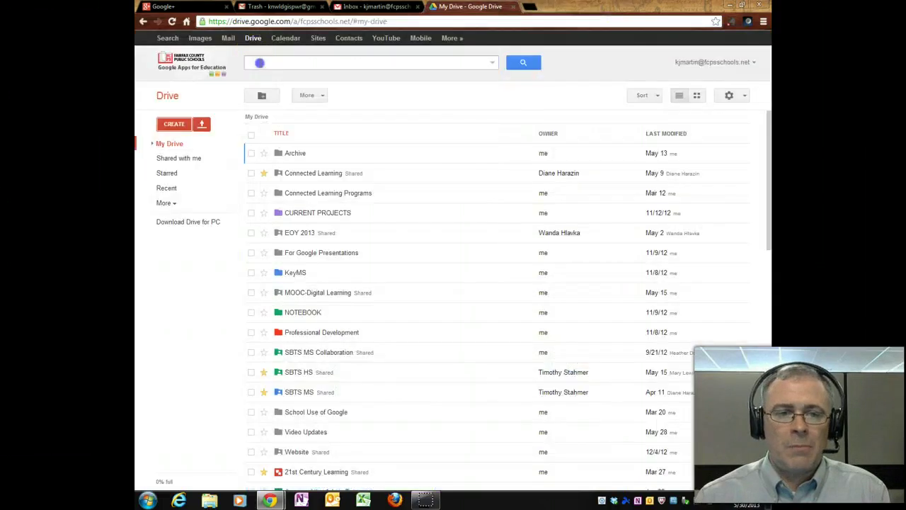
type("previ")
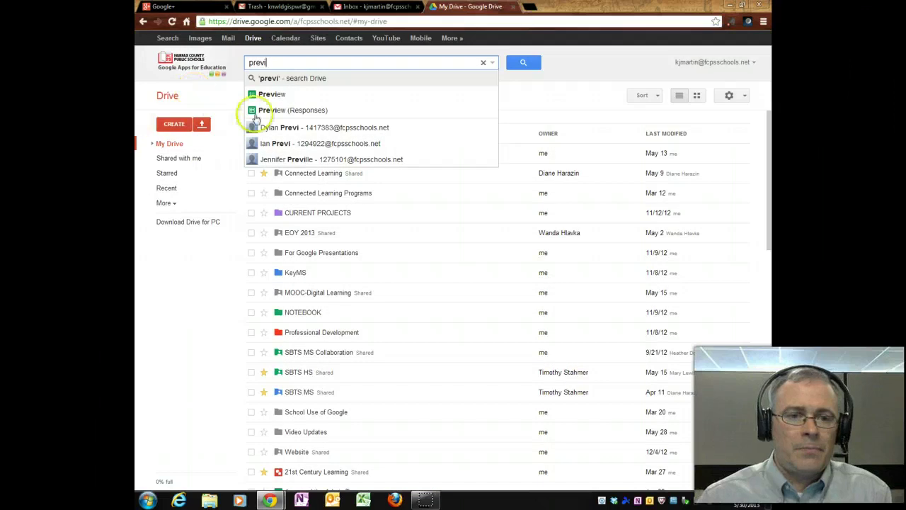
left_click(269, 99)
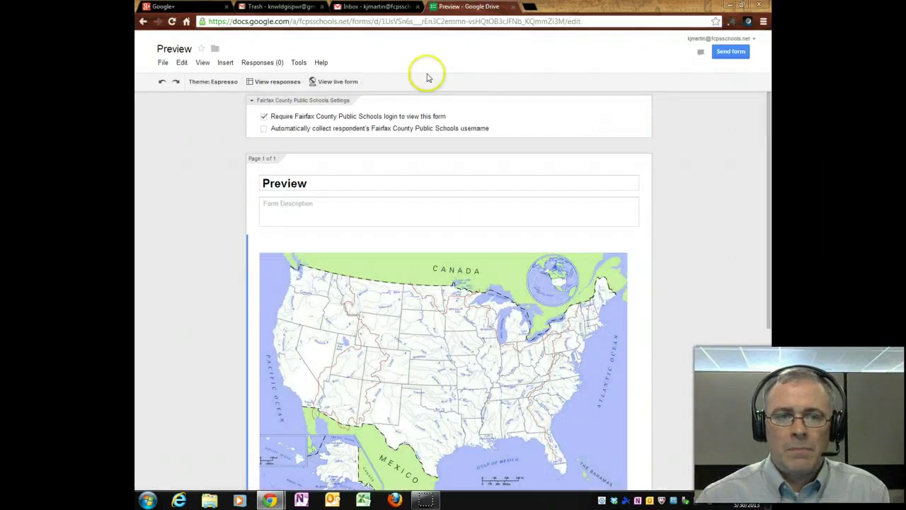
Go back from the form to Drive, search for "prev" to view the suggested files, and return to My Drive.
left_click(143, 21)
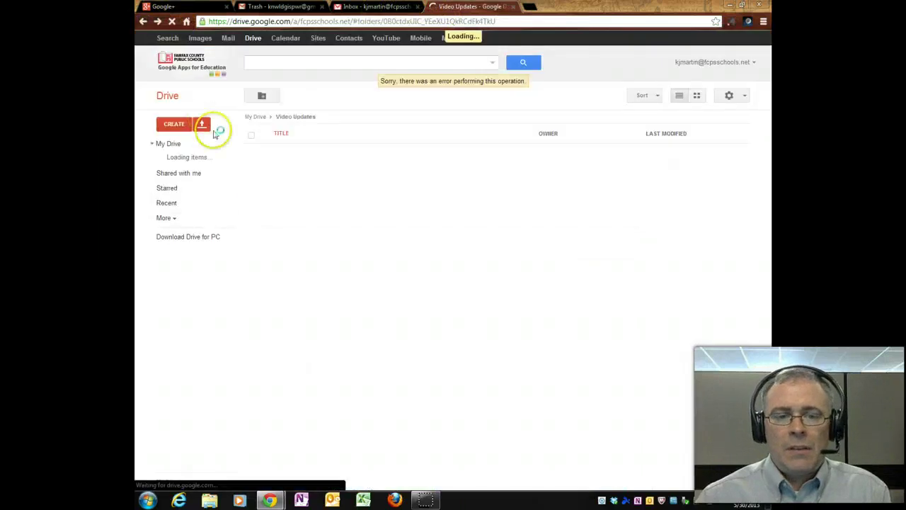
left_click(311, 62)
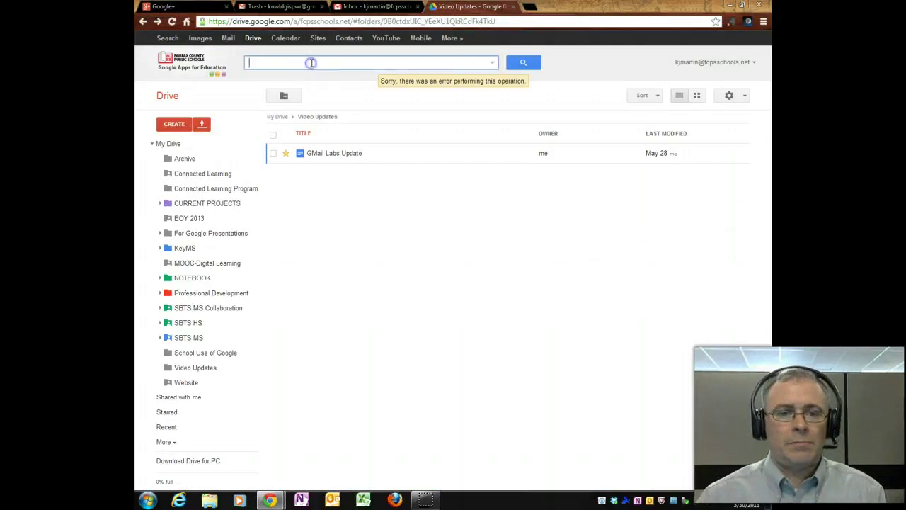
type("prev")
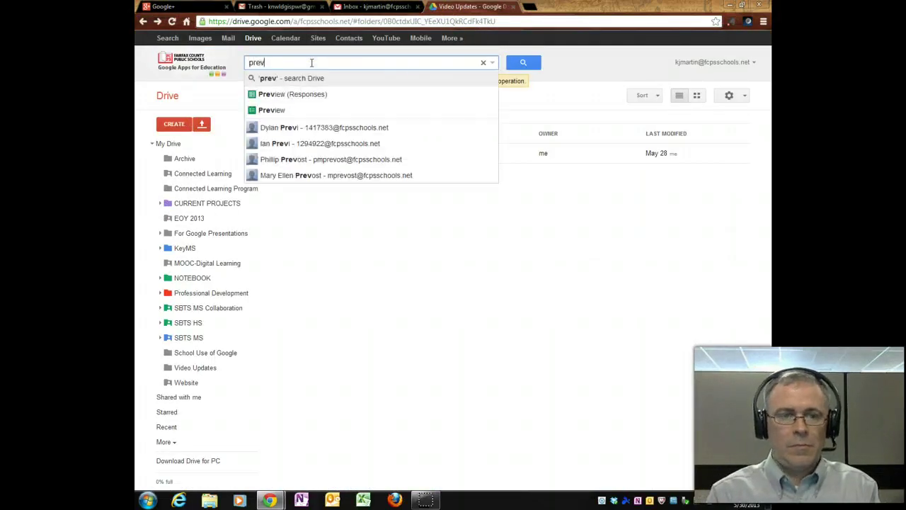
left_click(165, 143)
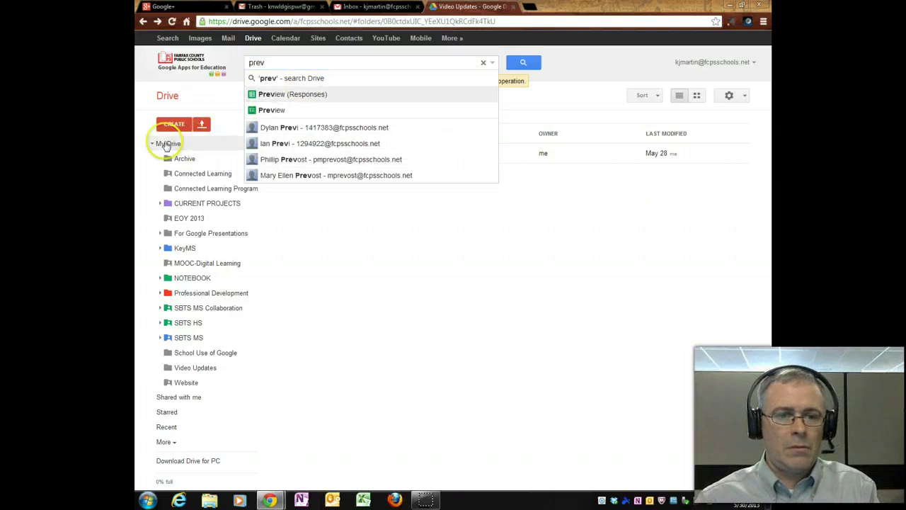
Filter Drive to show only forms and view the Preview form's sharing settings, closing them and returning to My Drive.
left_click(491, 63)
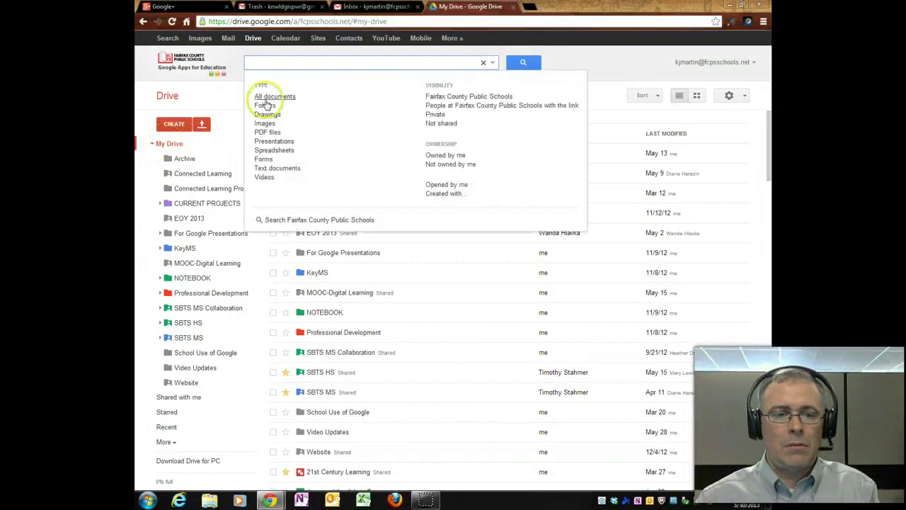
left_click(265, 159)
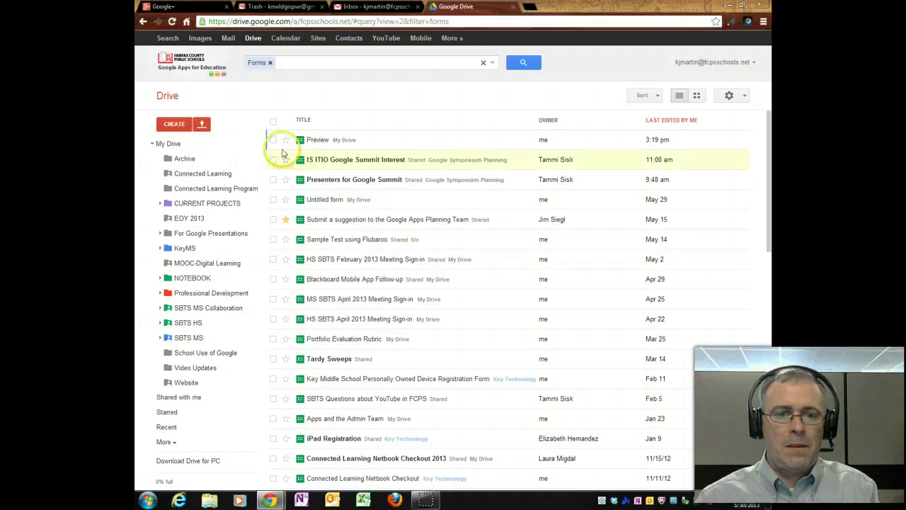
left_click(273, 141)
left_click(285, 98)
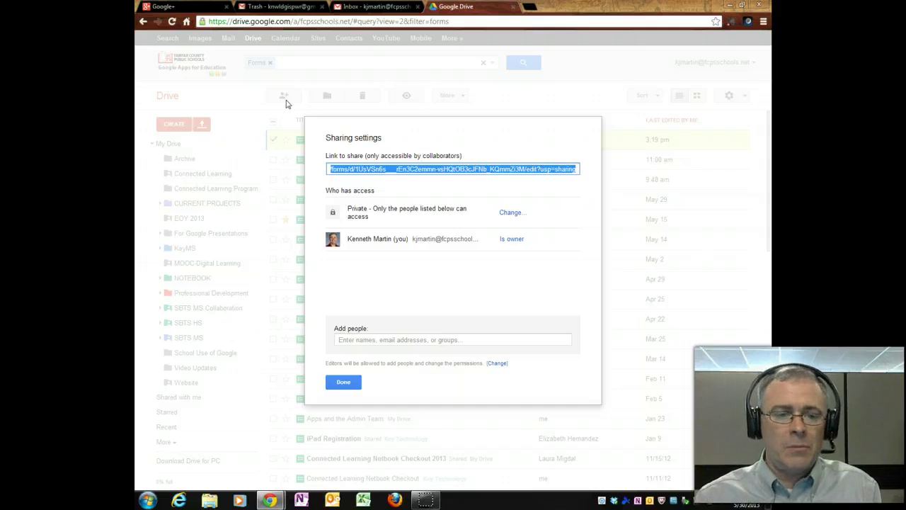
left_click(347, 382)
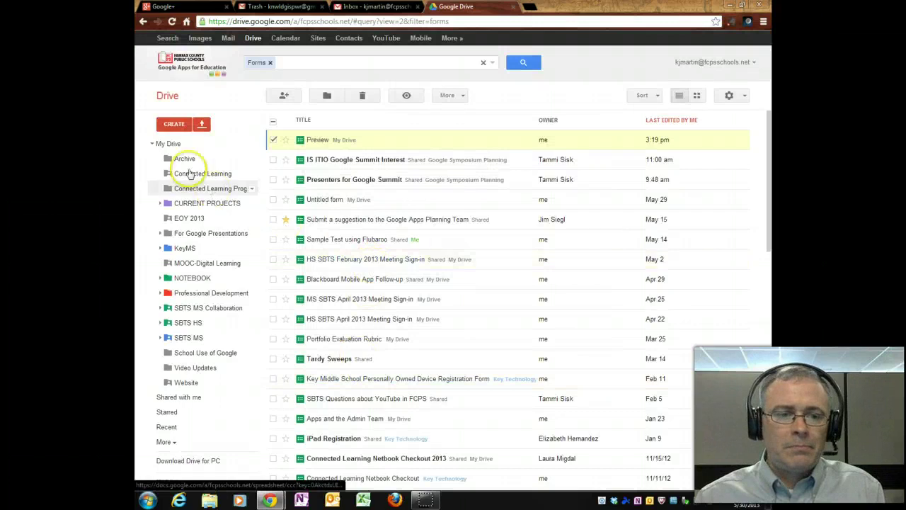
left_click(168, 143)
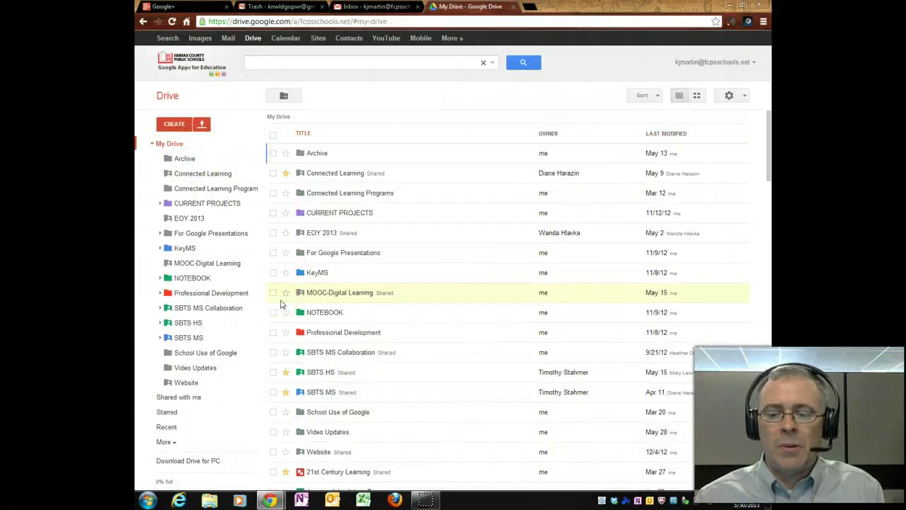